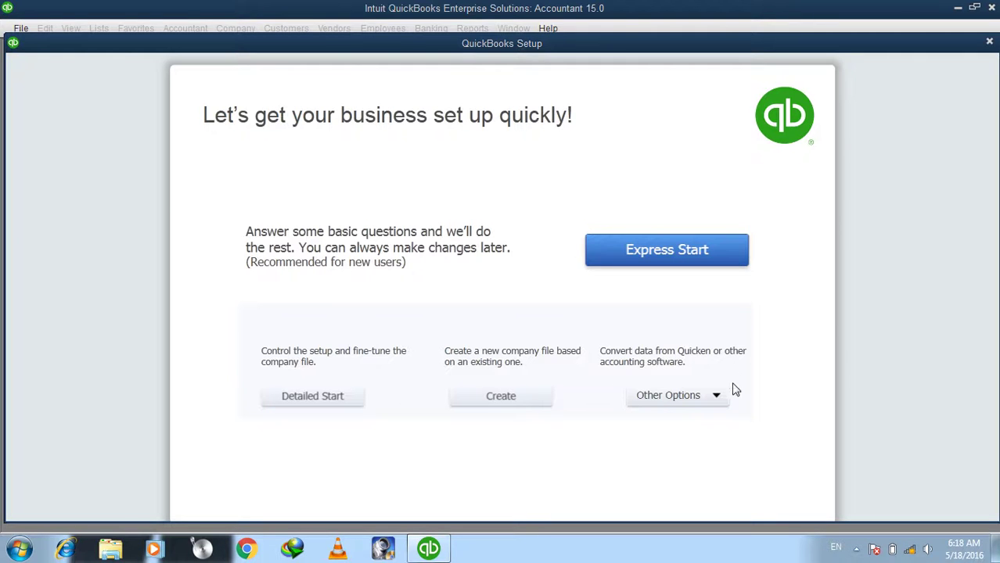
click(633, 397)
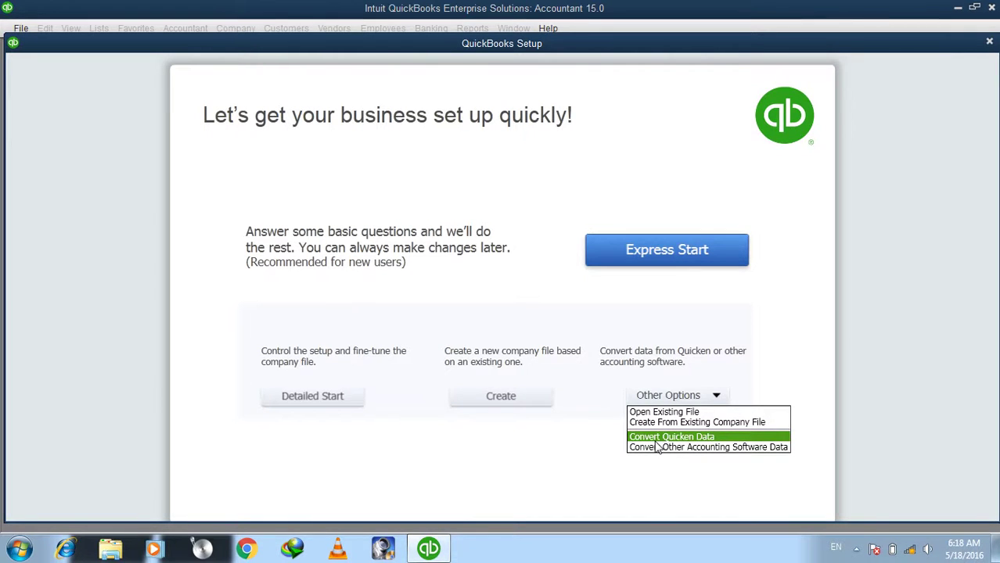
click(728, 329)
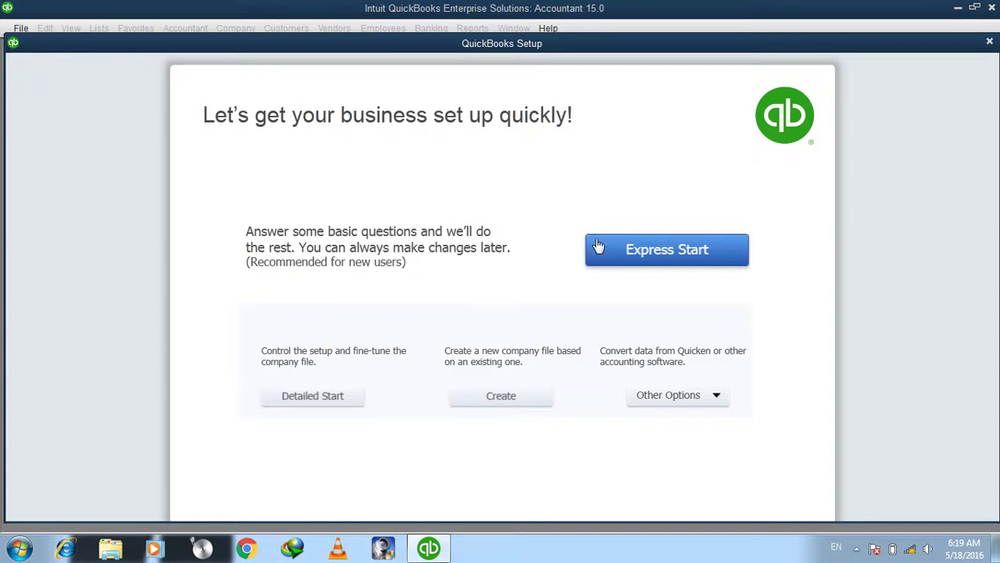
Choose Express Start and enter 'Islam Information technology Company' as the business name.
click(660, 251)
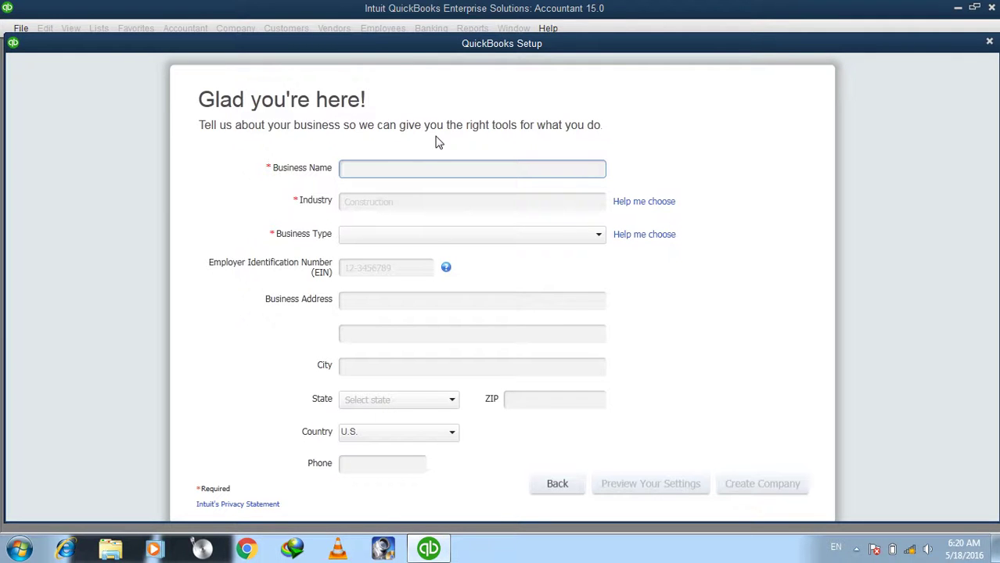
text(Islam Information technolog)
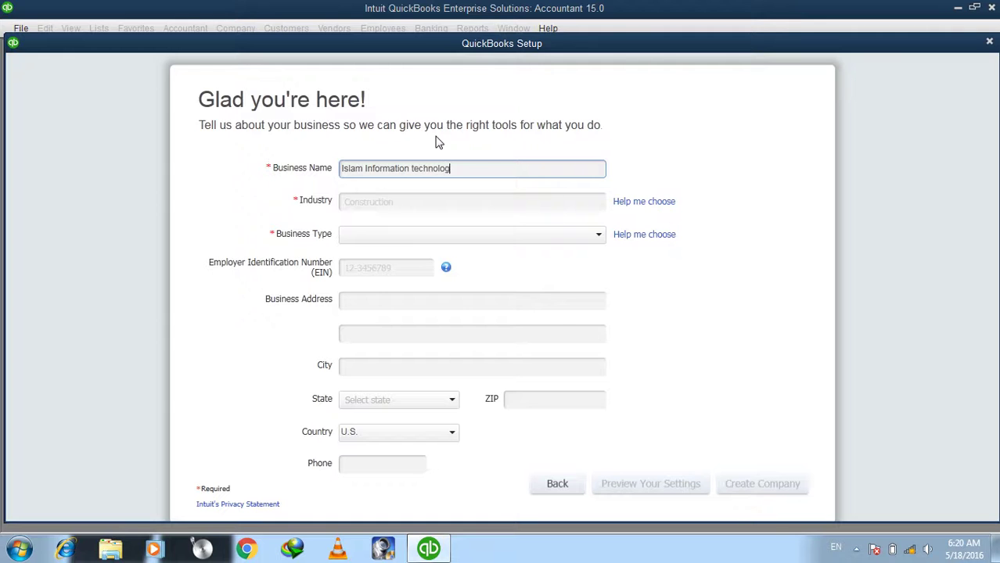
text(y Company)
click(392, 199)
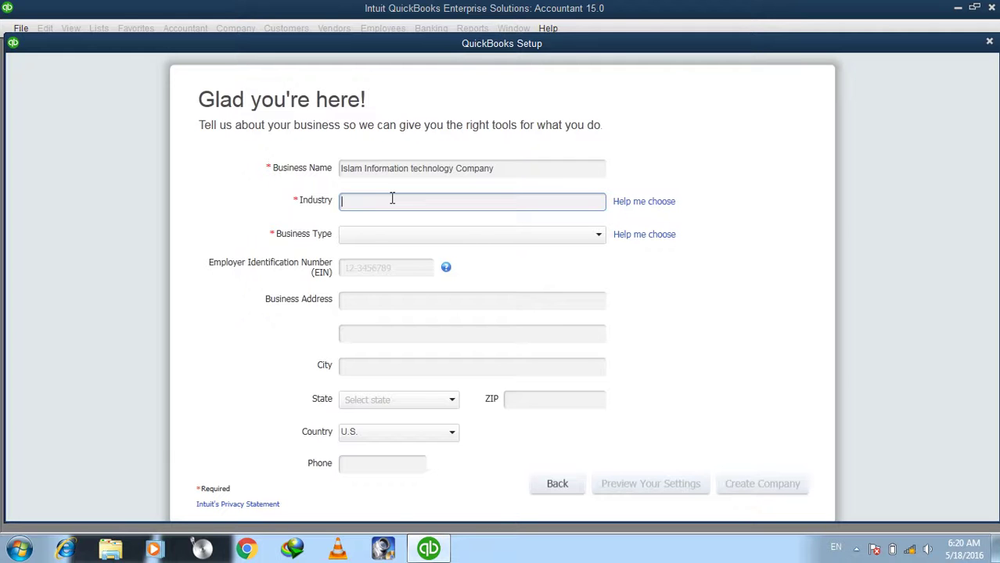
Search the industry list and pick Information Technology (Computers, Software).
text(i)
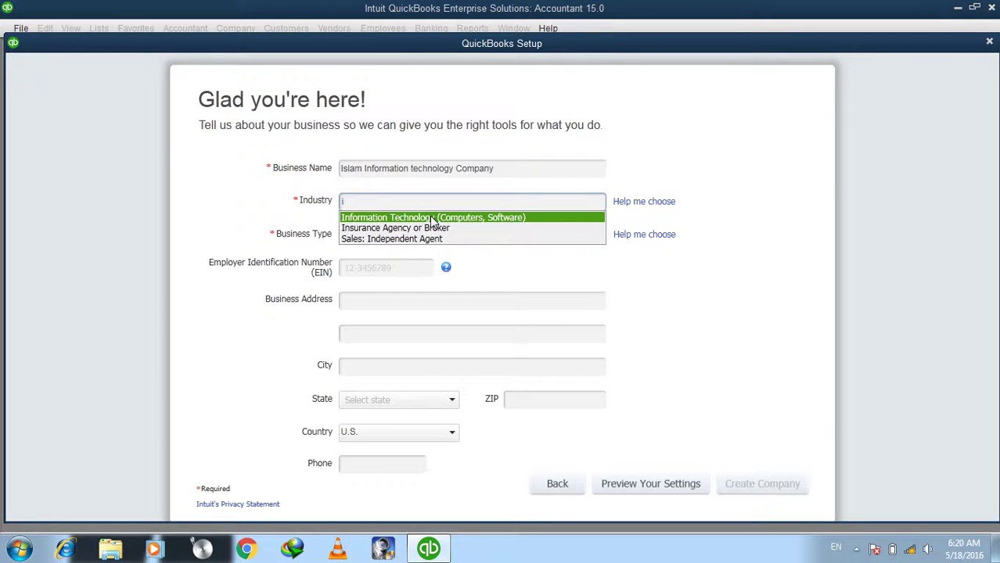
key(BackSpace)
text(d)
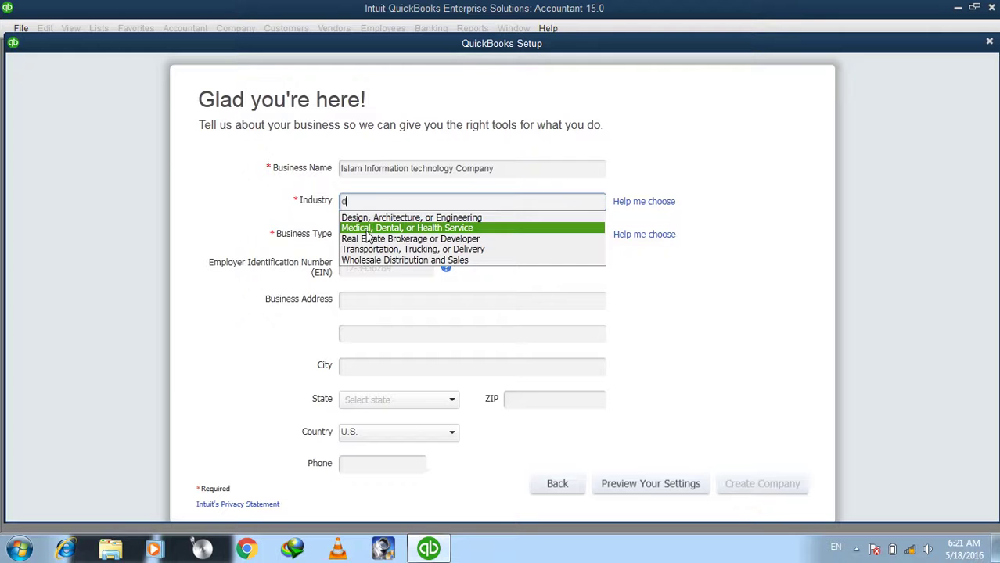
key(BackSpace)
text(IT)
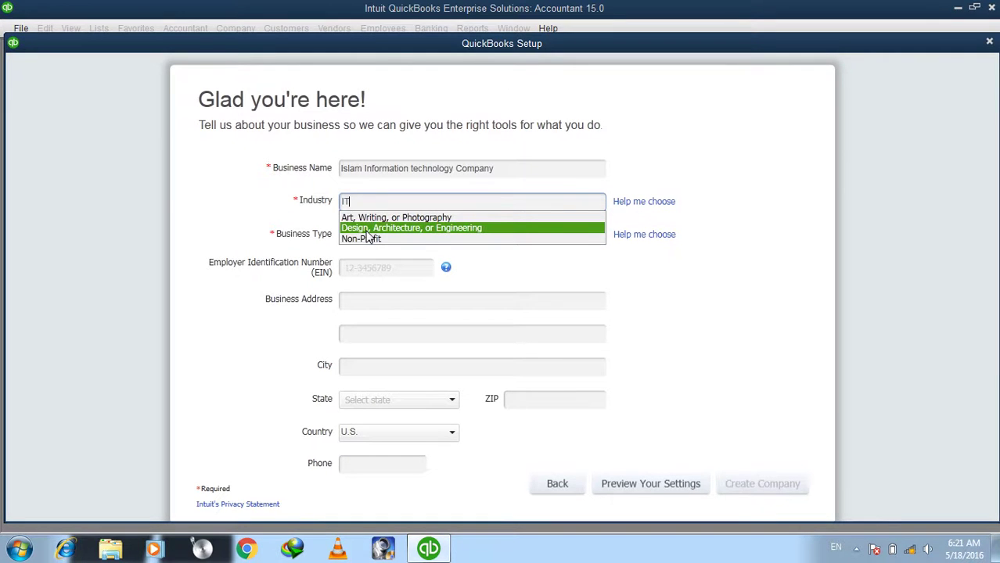
key(BackSpace)
click(365, 219)
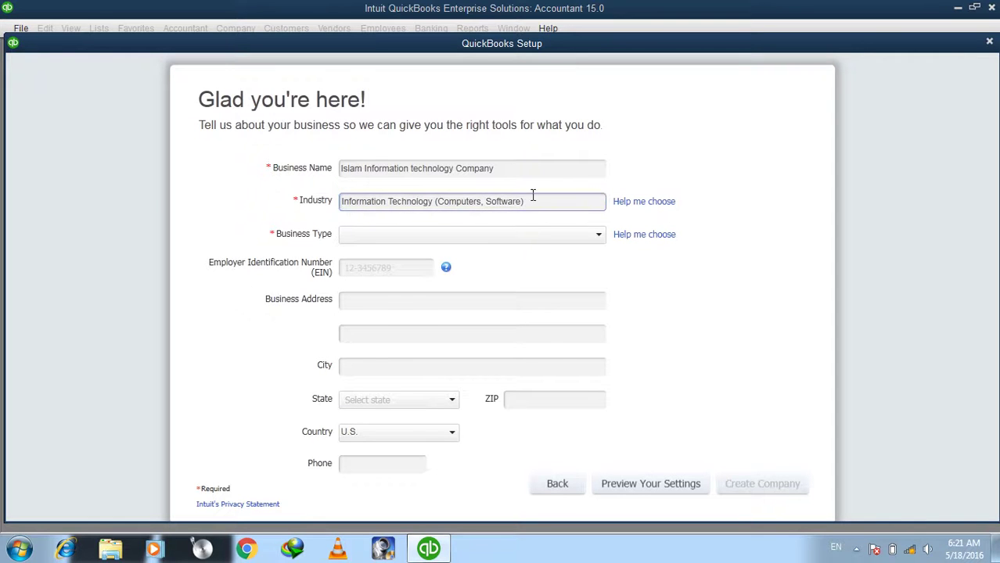
drag(534, 196, 325, 210)
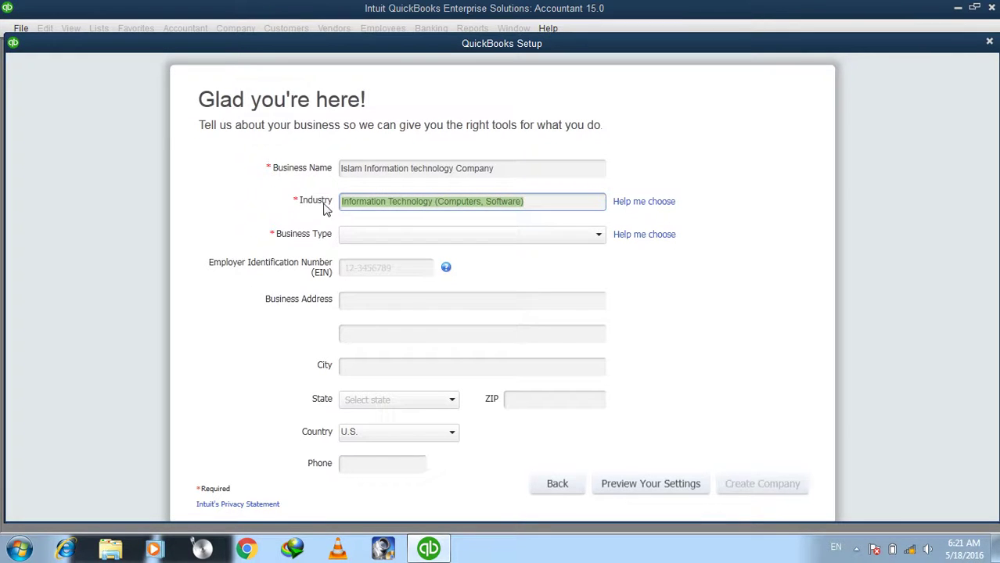
click(553, 204)
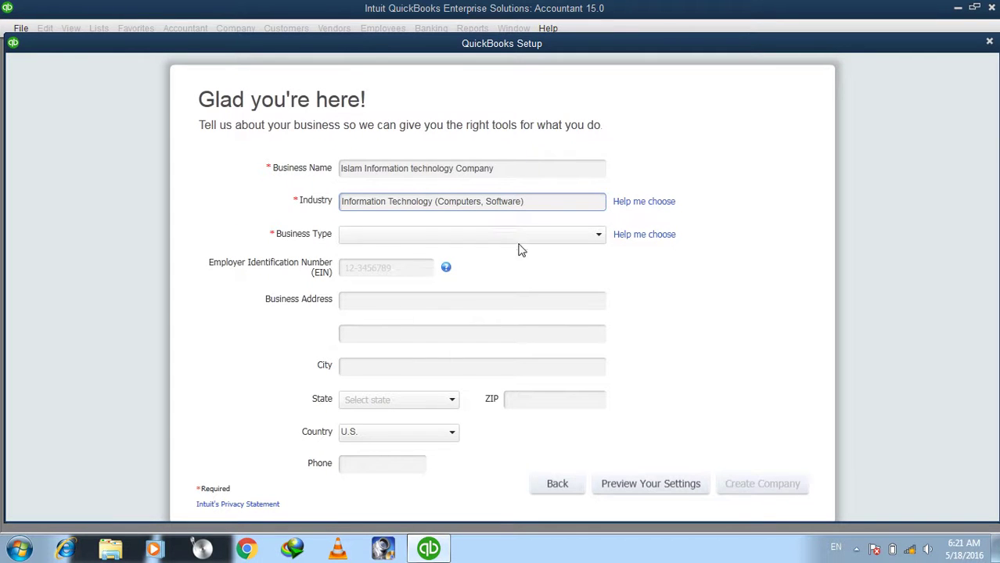
Choose Sole Proprietorship as the business type.
click(386, 235)
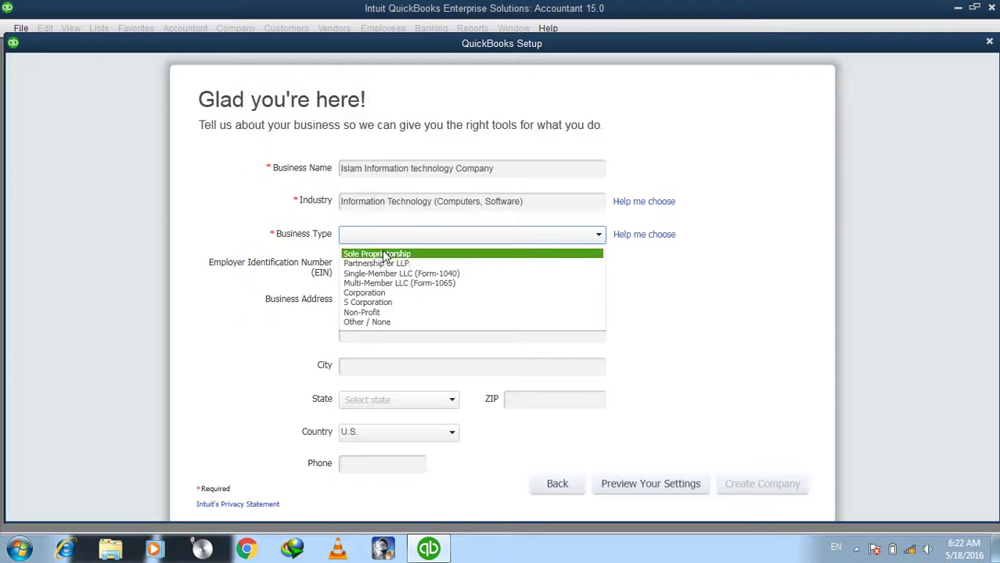
click(383, 255)
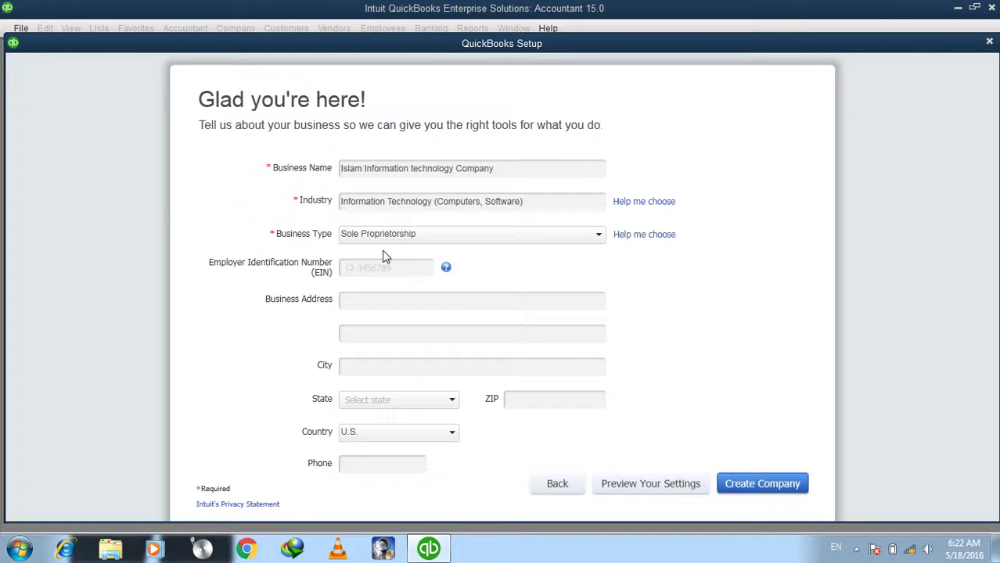
click(360, 201)
click(409, 271)
Enter and correct the first business address line.
click(361, 294)
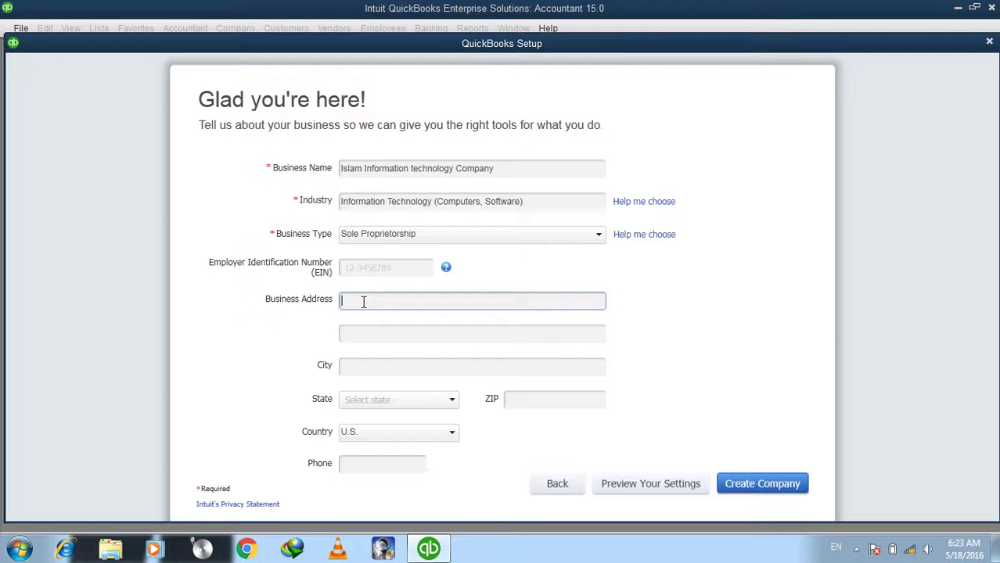
text(Kabul Ko)
text(t)
text(angin)
key(BackSpace)
key(BackSpace)
key(BackSpace)
text(gi)
click(399, 300)
key(Delete)
key(BackSpace)
key(BackSpace)
key(BackSpace)
key(BackSpace)
key(BackSpace)
click(383, 301)
text(Kabul, Afghanistan)
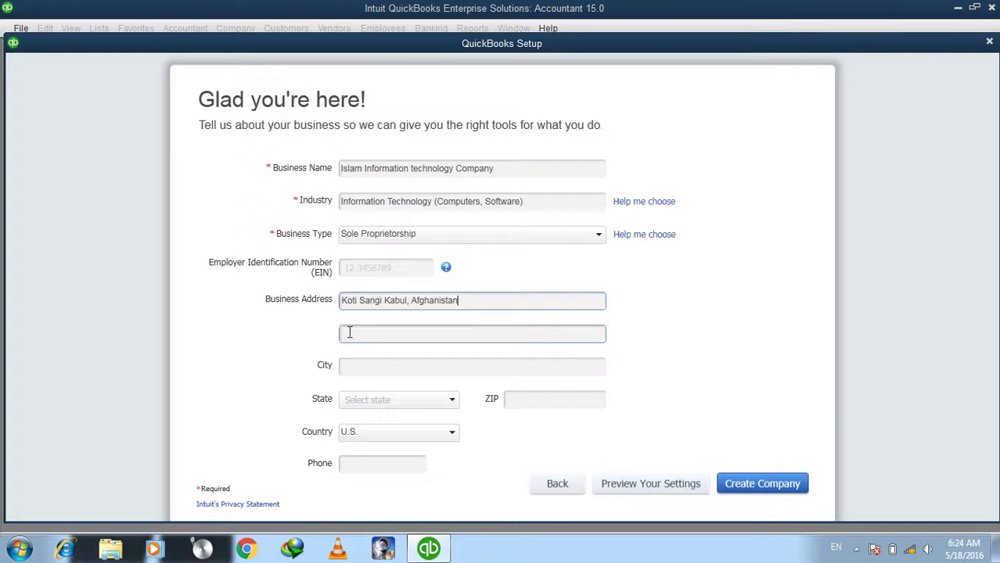
drag(479, 303, 316, 303)
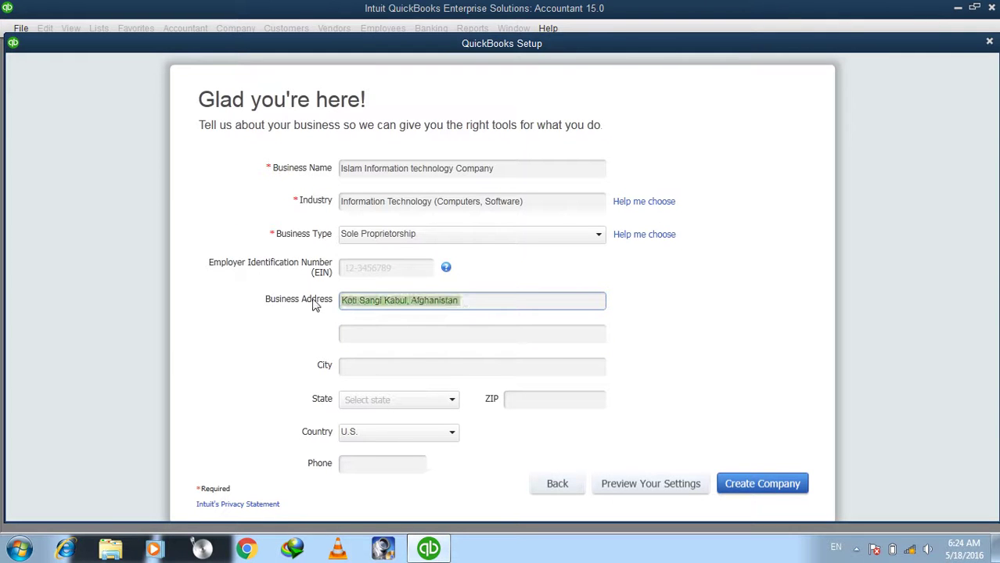
Fill in the second business address line.
click(356, 332)
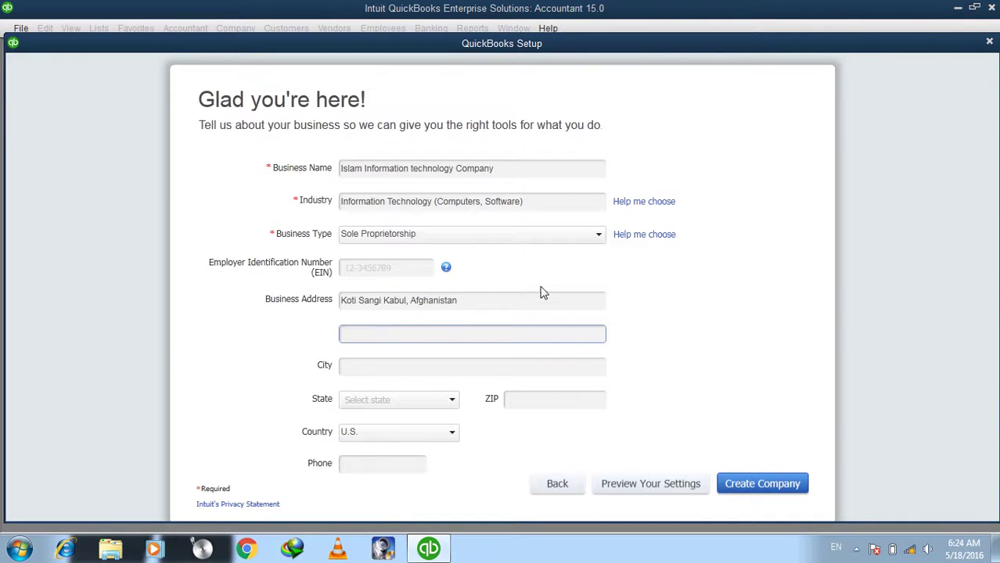
click(396, 300)
triple_click(396, 300)
click(363, 338)
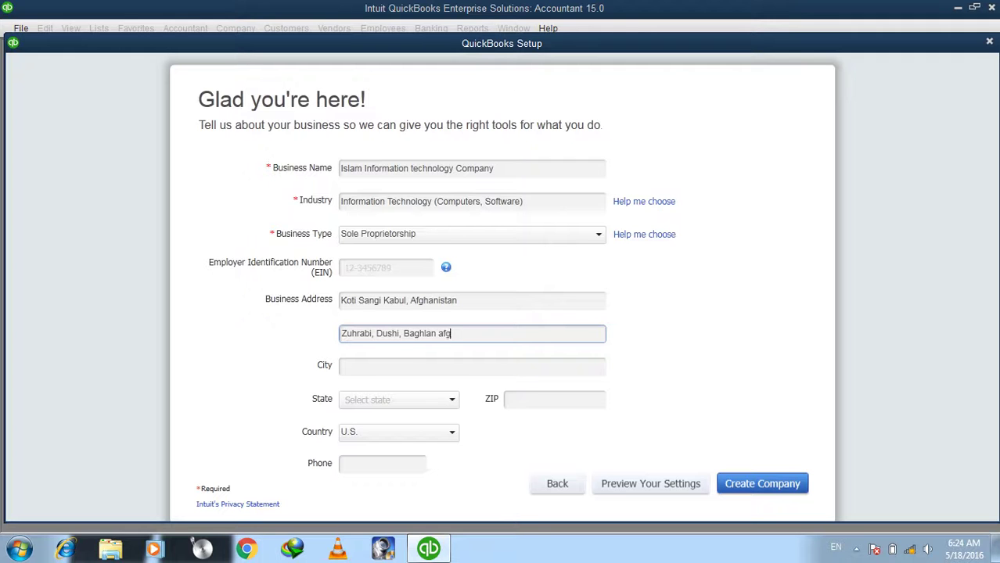
Enter Kabul as the city and 26000 as the ZIP, leaving State blank.
click(424, 364)
click(364, 367)
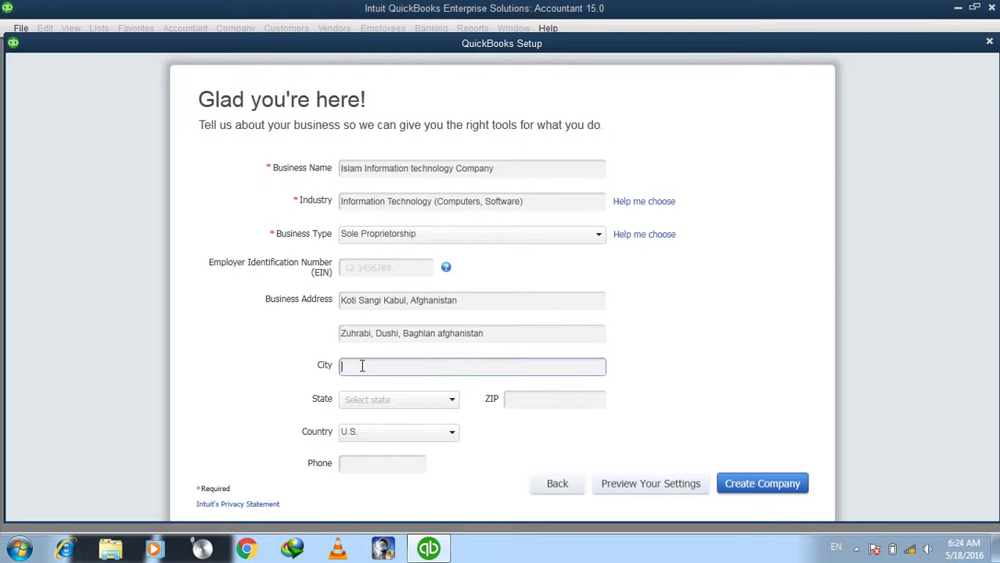
text(Kabul)
click(352, 404)
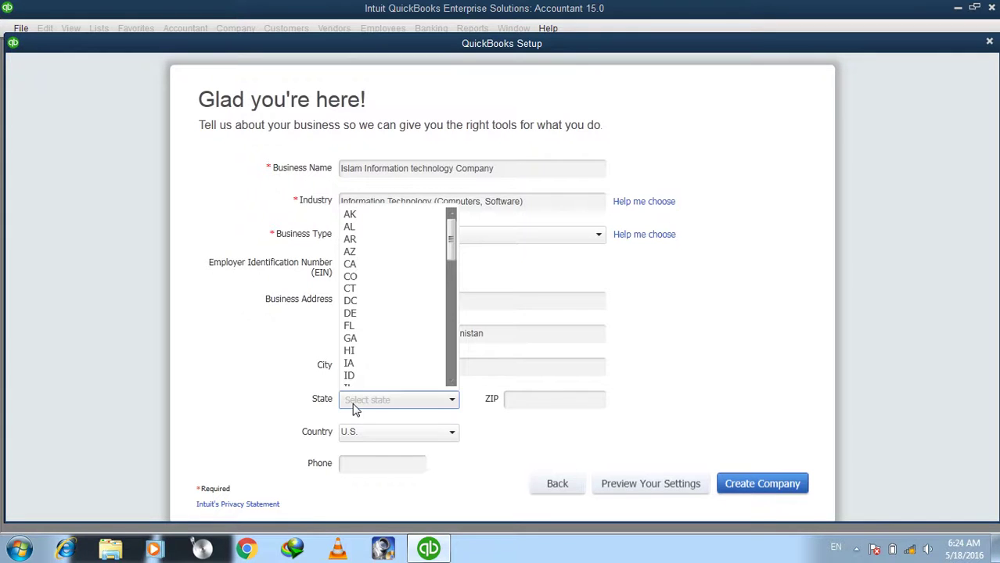
click(353, 406)
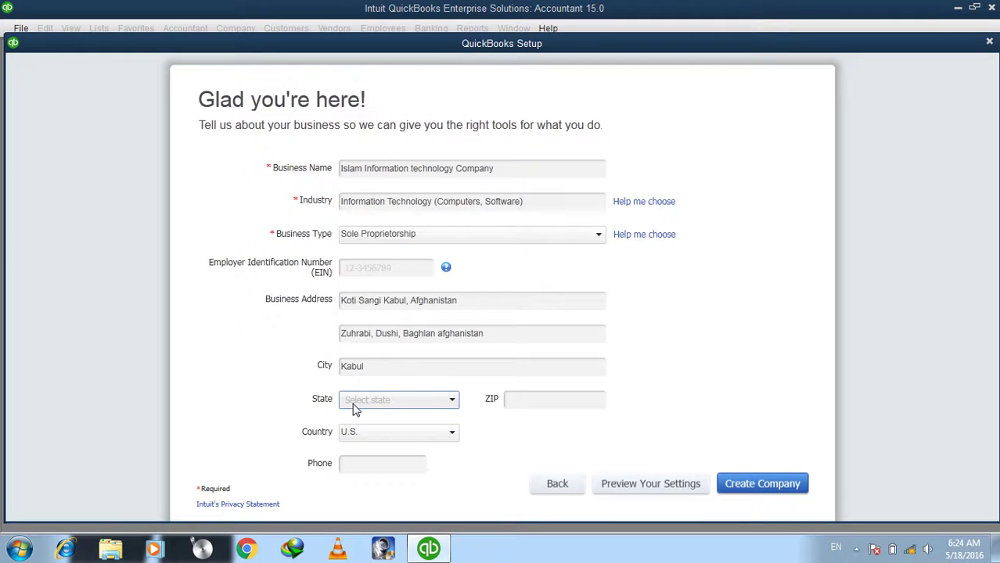
click(505, 402)
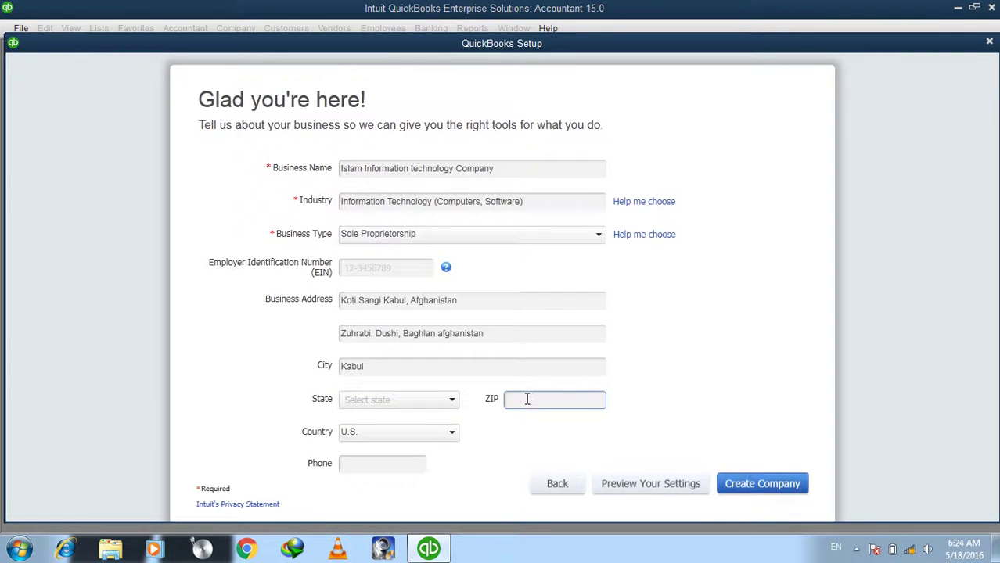
text(26000)
Set the country to Other and enter the business phone number.
click(413, 445)
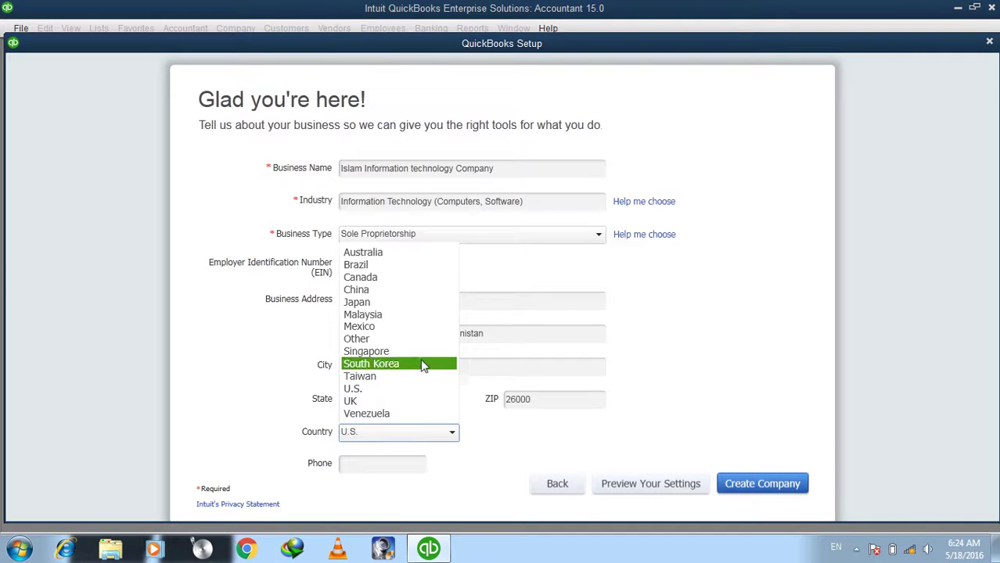
click(382, 340)
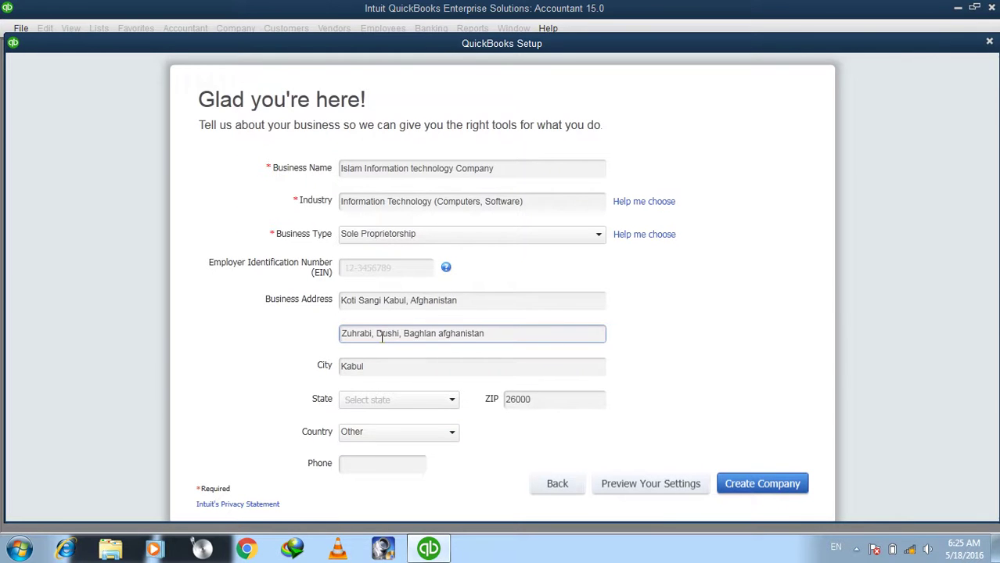
click(371, 465)
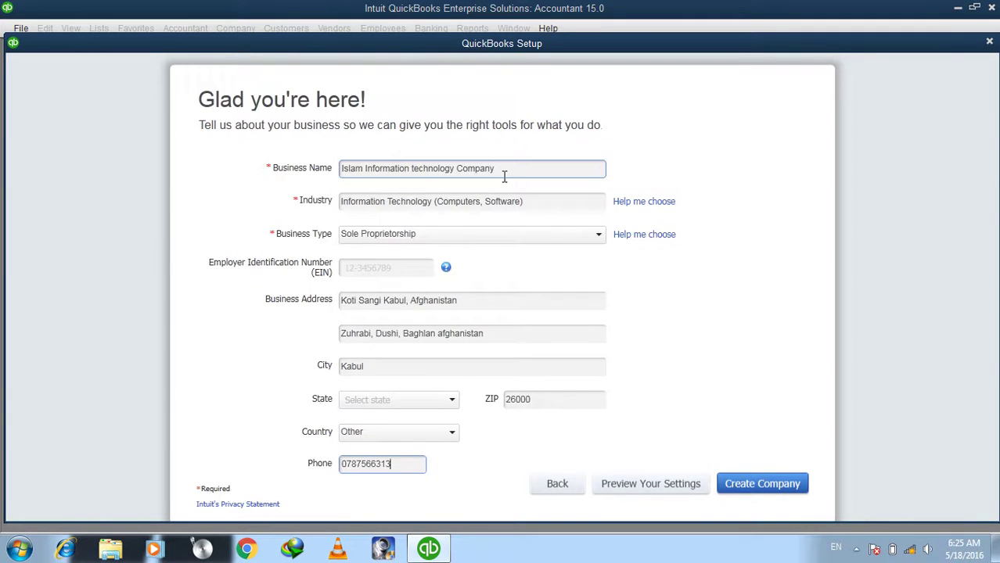
Highlight the business name entry on the completed form.
drag(504, 177, 304, 164)
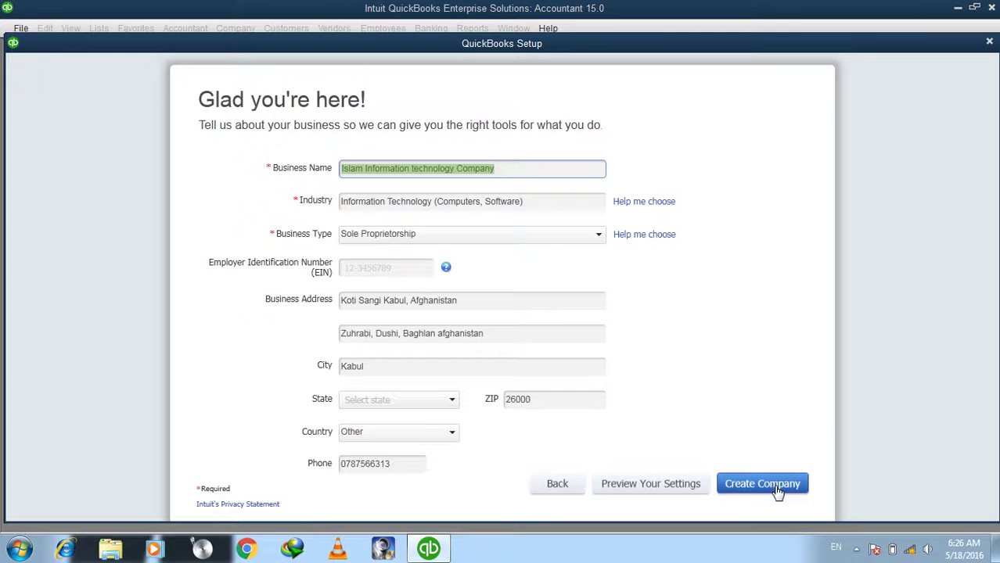
Create the new company file from the entered business details.
click(777, 491)
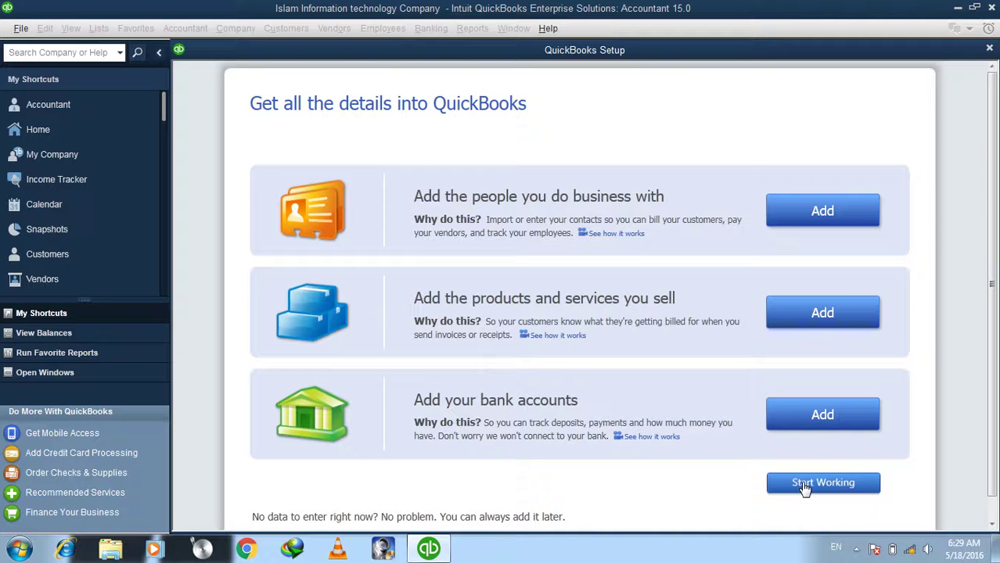
Start working, close the Accountant Center, and maximize the Home page.
click(805, 485)
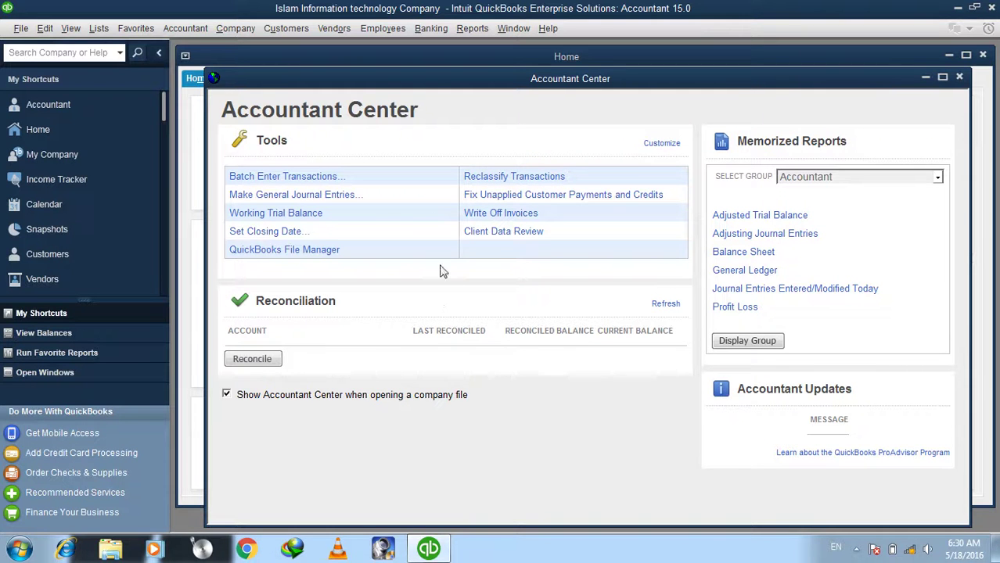
click(959, 78)
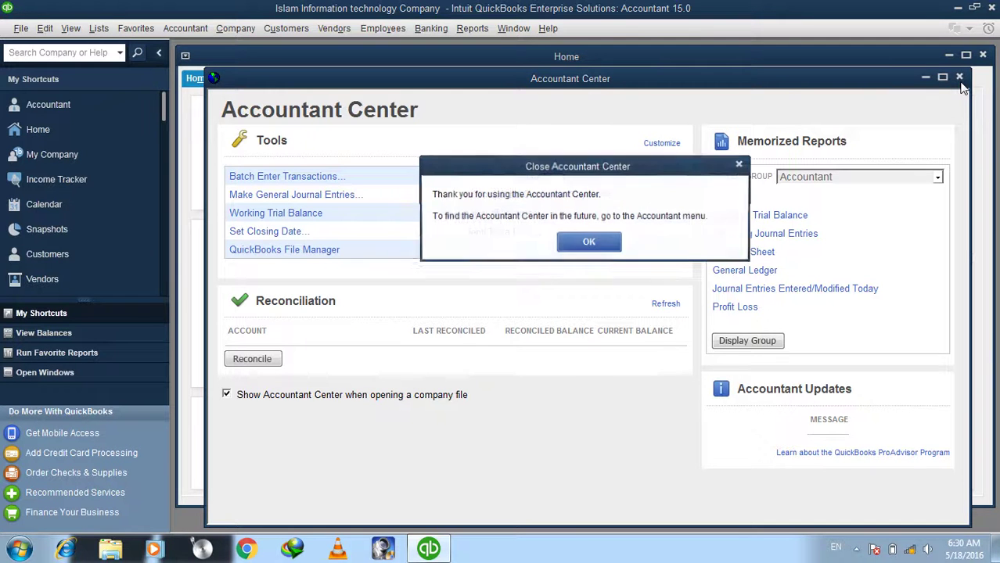
click(588, 244)
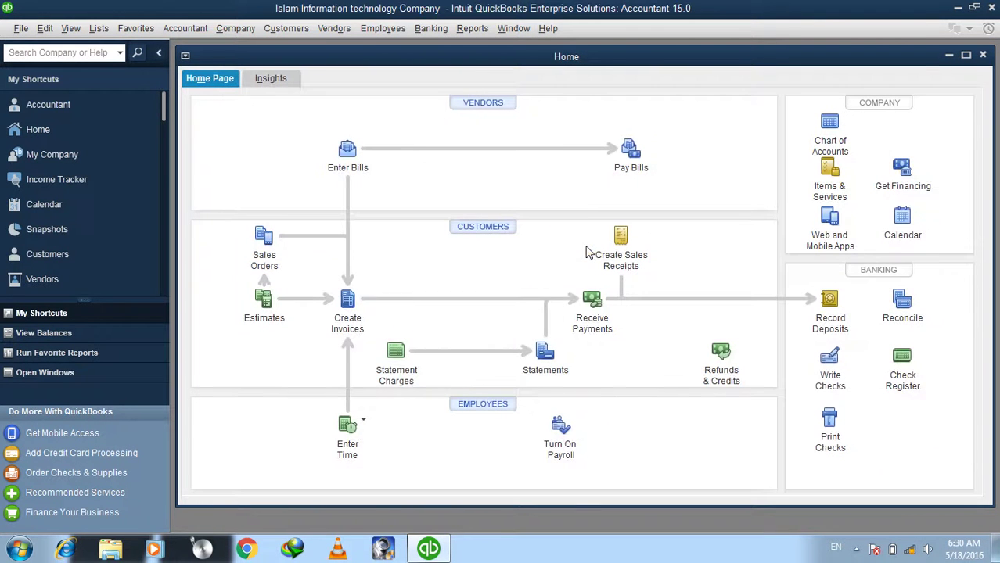
double_click(589, 59)
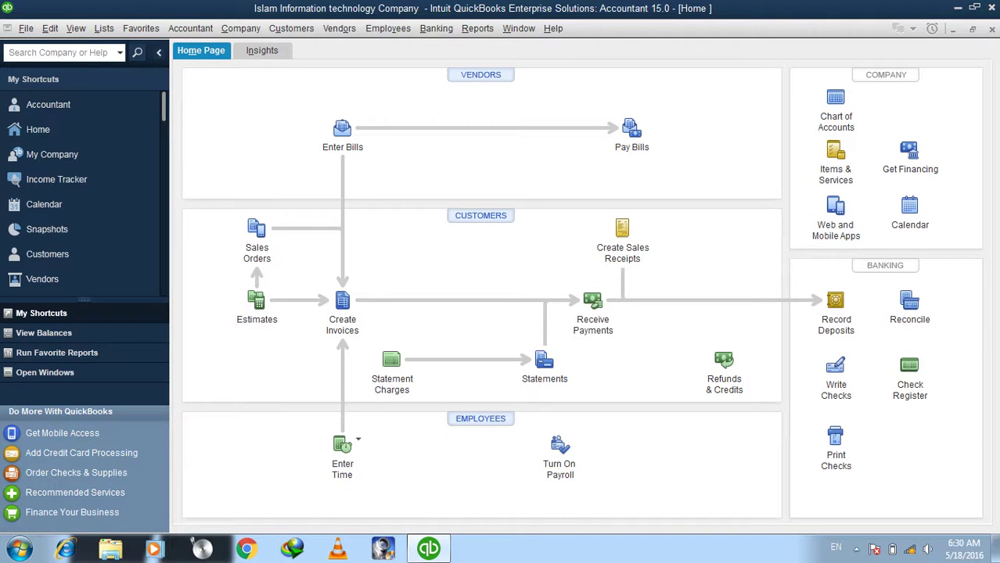
click(973, 30)
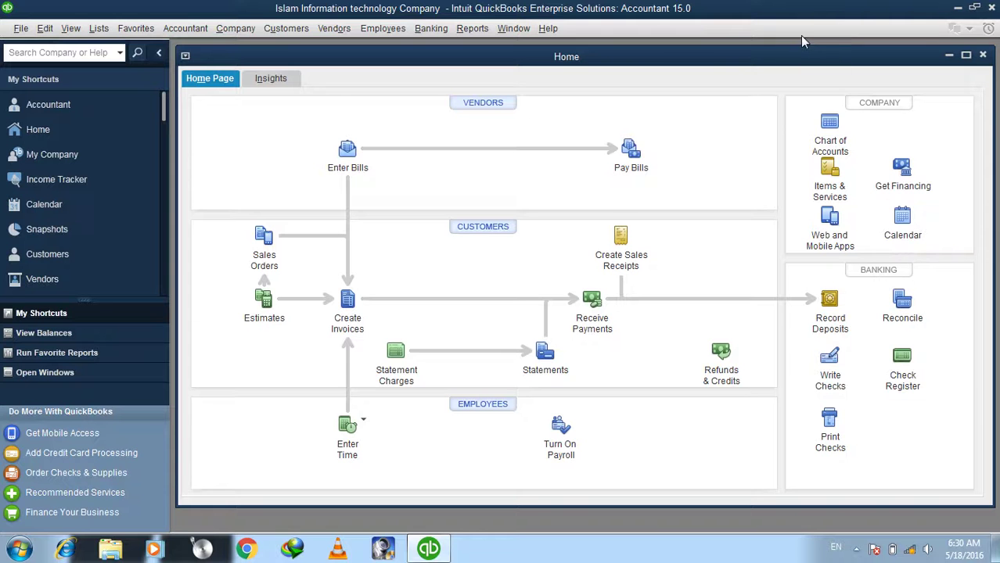
double_click(790, 59)
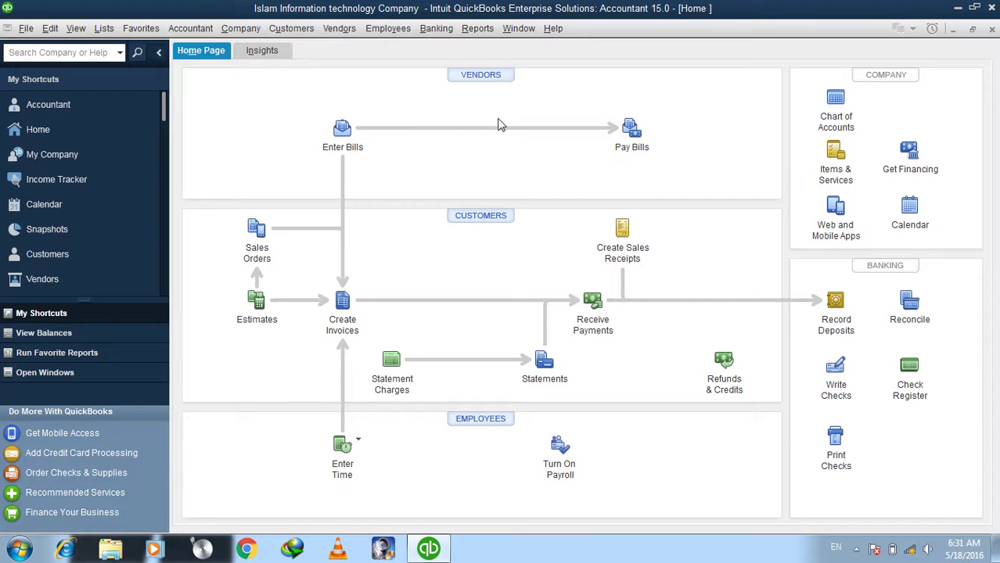
click(486, 75)
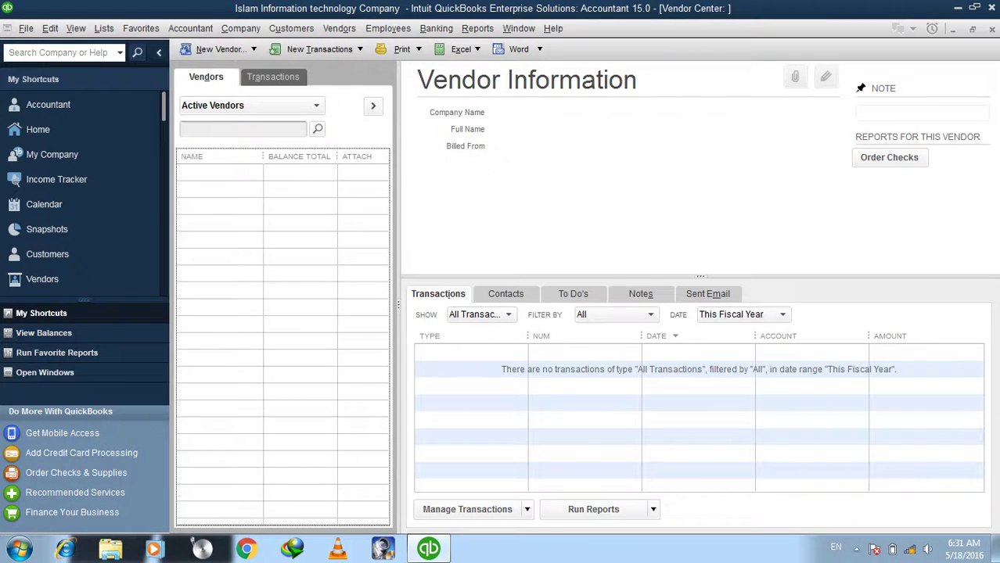
click(991, 30)
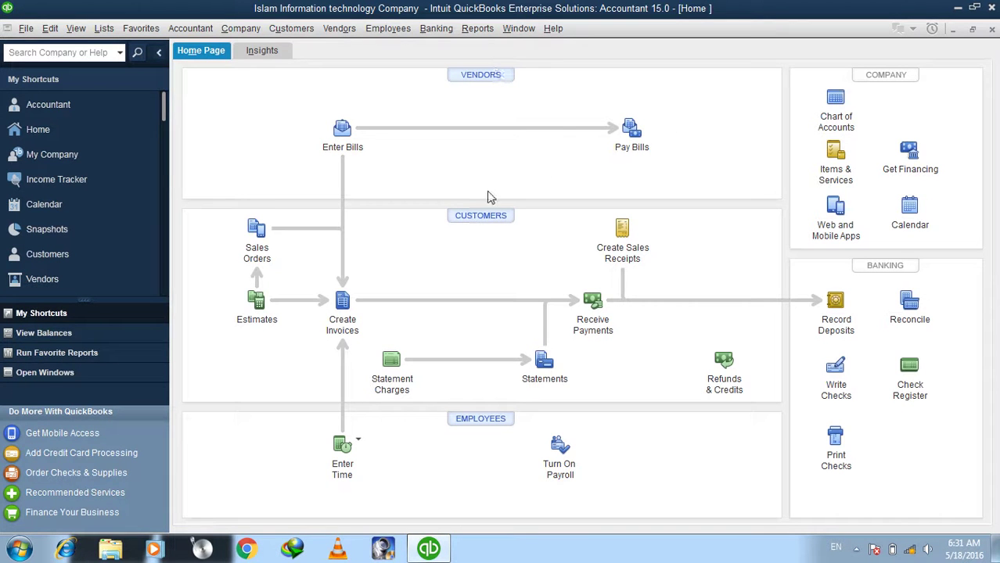
click(482, 216)
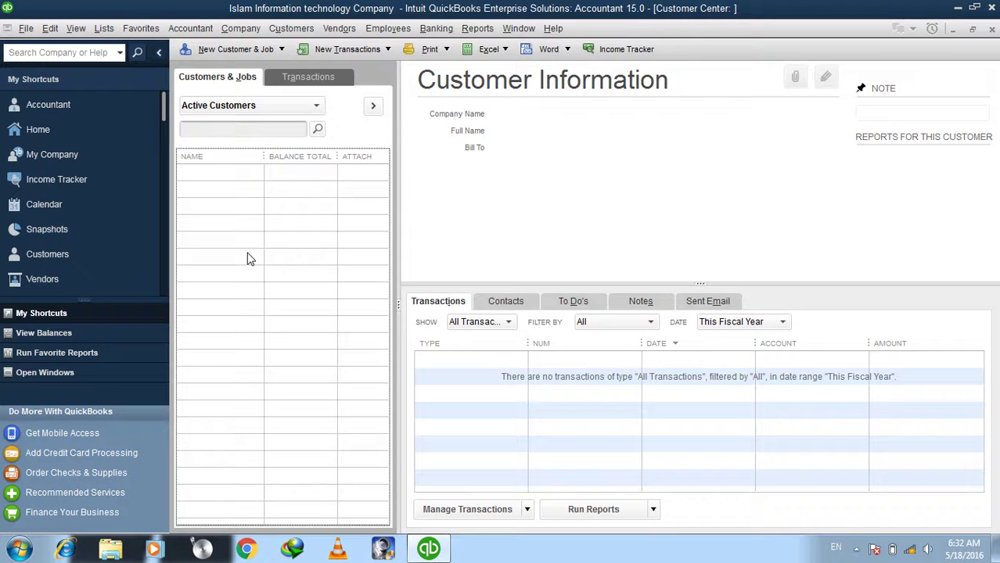
key(Tab)
click(991, 29)
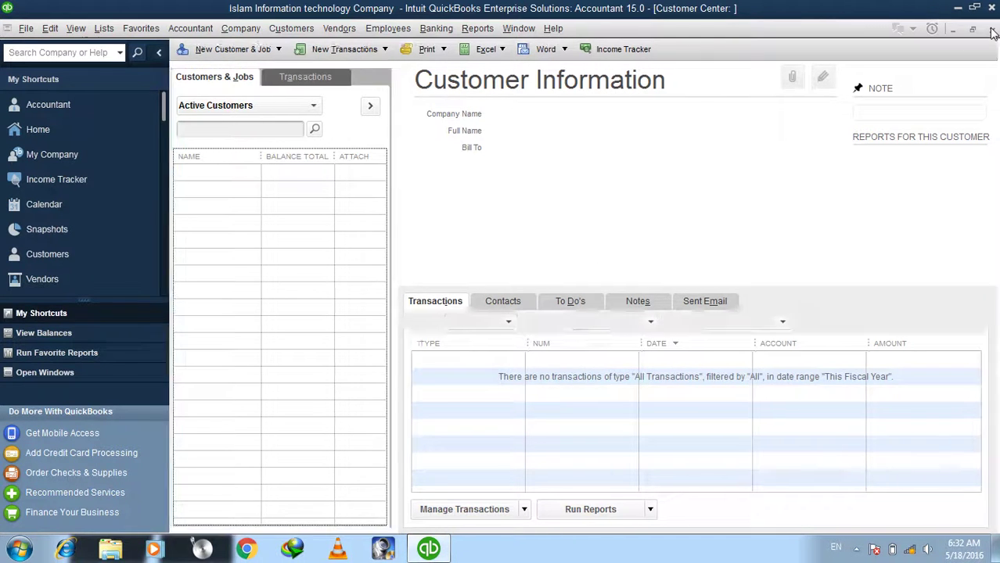